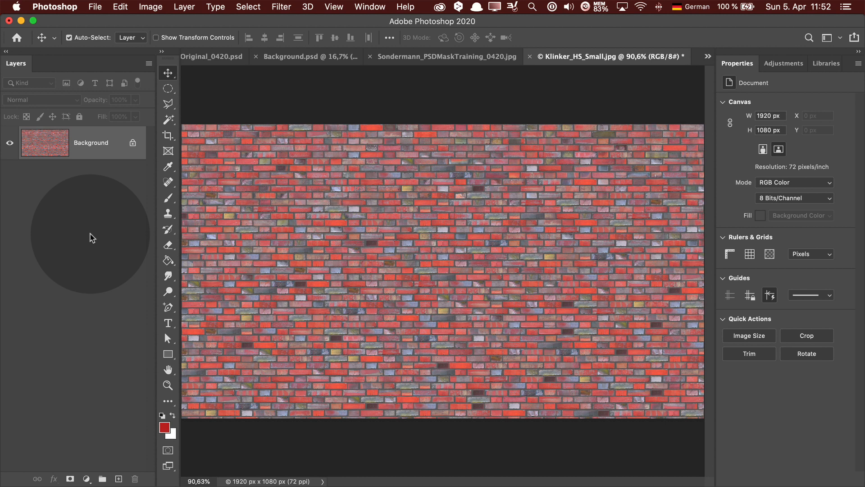
{"action": "left_click", "coordinate": [150, 6]}
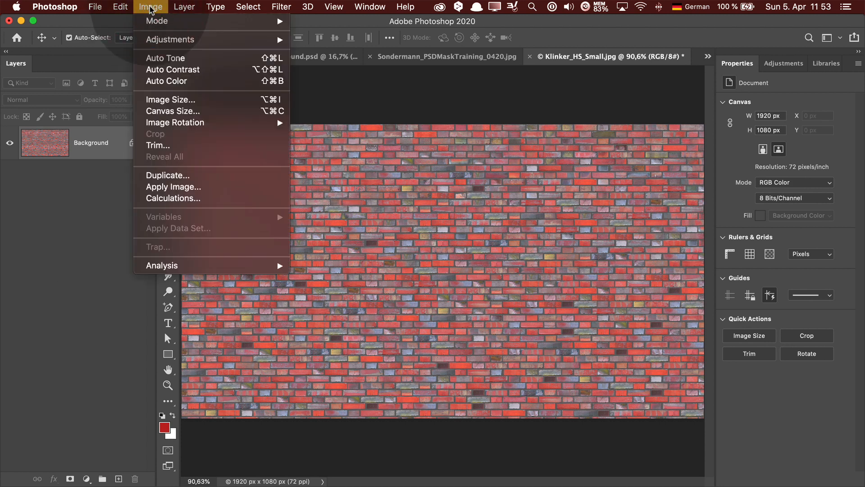
{"action": "mouse_move", "coordinate": [161, 42]}
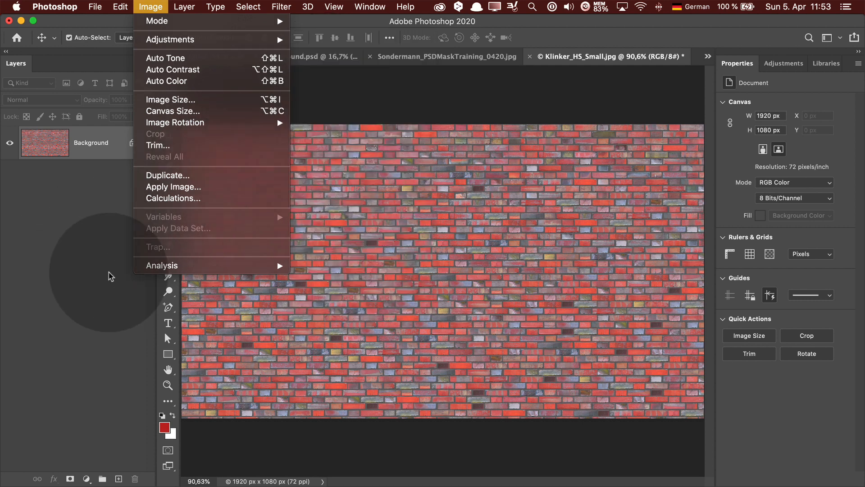
{"action": "left_click", "coordinate": [110, 274]}
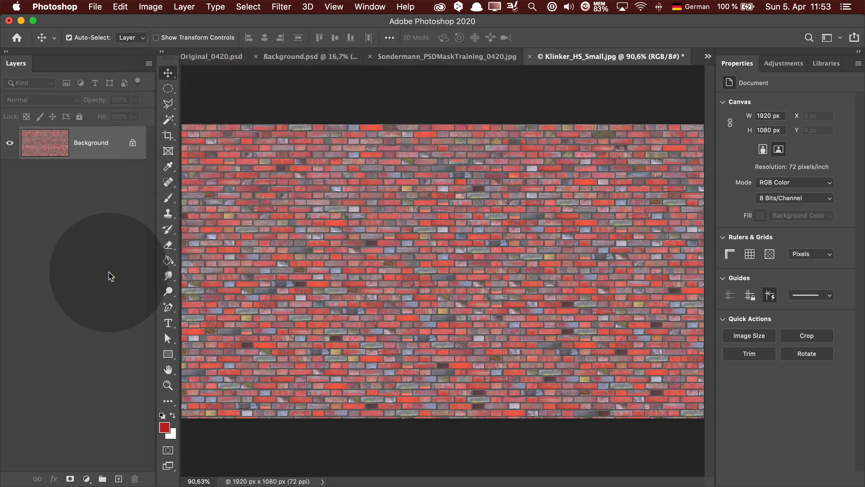
Step: Add a Levels adjustment layer above the brick Background and make its adjustment active instead of its mask
{"action": "left_click", "coordinate": [86, 478]}
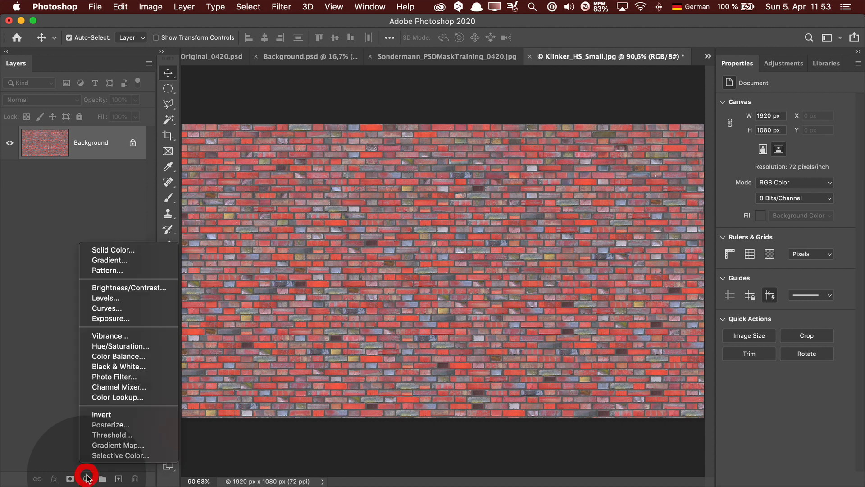
{"action": "left_click", "coordinate": [114, 299]}
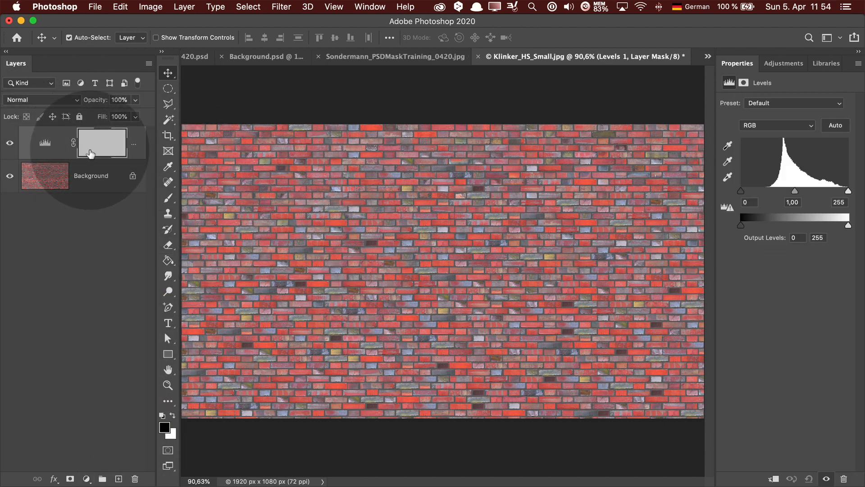
{"action": "left_click", "coordinate": [45, 143]}
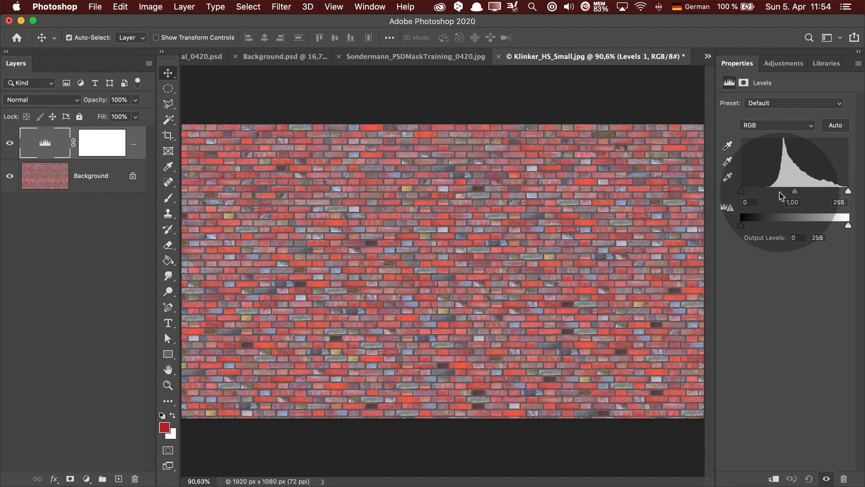
{"action": "left_click_drag", "start_coordinate": [742, 191], "coordinate": [763, 194]}
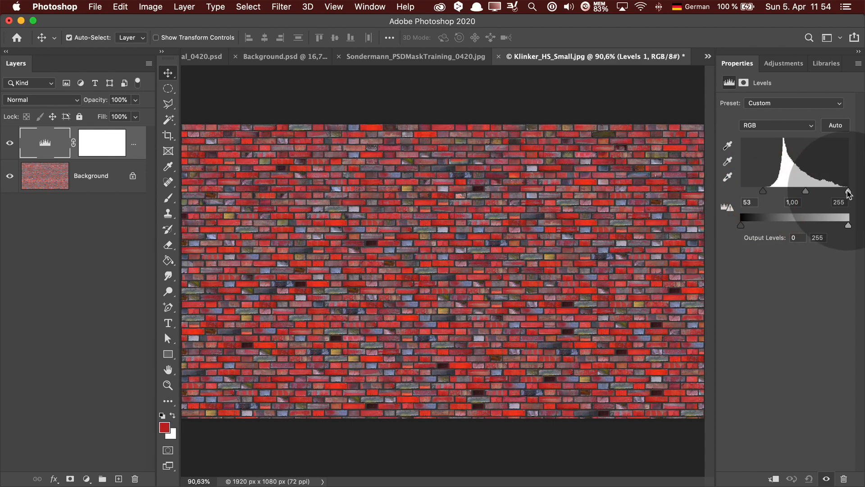
{"action": "mouse_move", "coordinate": [849, 194]}
{"action": "left_mouse_down"}
{"action": "mouse_move", "coordinate": [823, 196]}
{"action": "mouse_move", "coordinate": [844, 196]}
{"action": "left_mouse_up"}
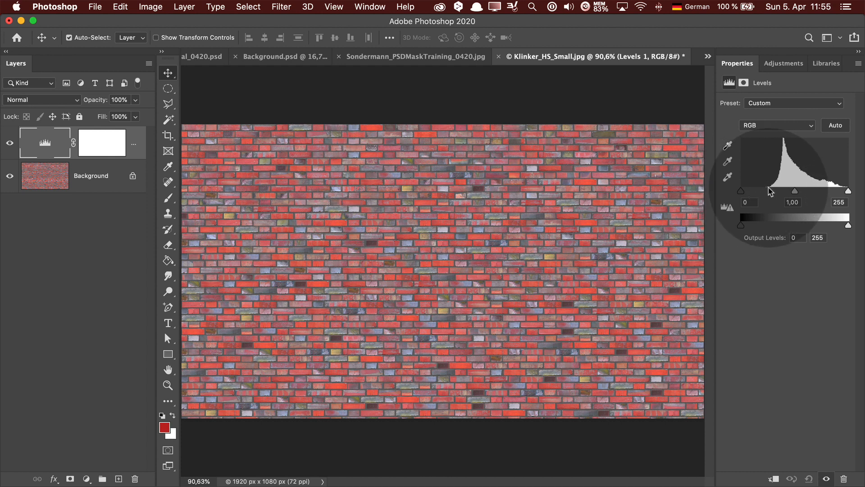
{"action": "left_click_drag", "start_coordinate": [741, 191], "coordinate": [766, 195]}
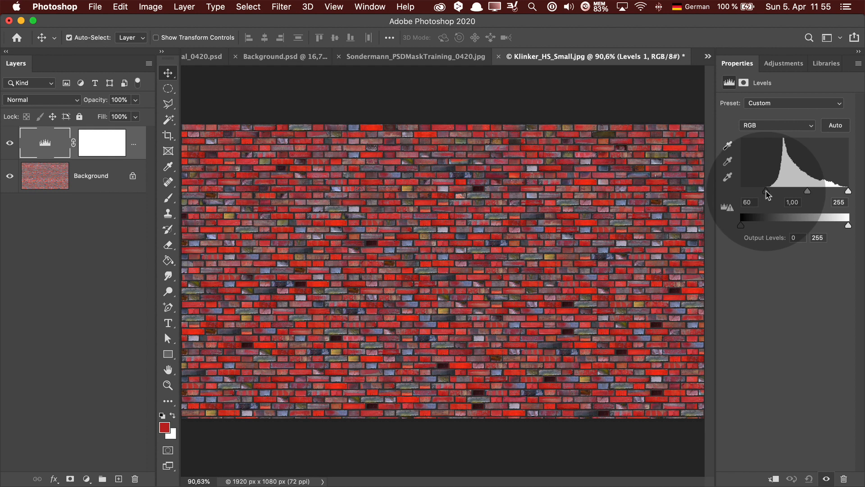
{"action": "key", "text": "super+z"}
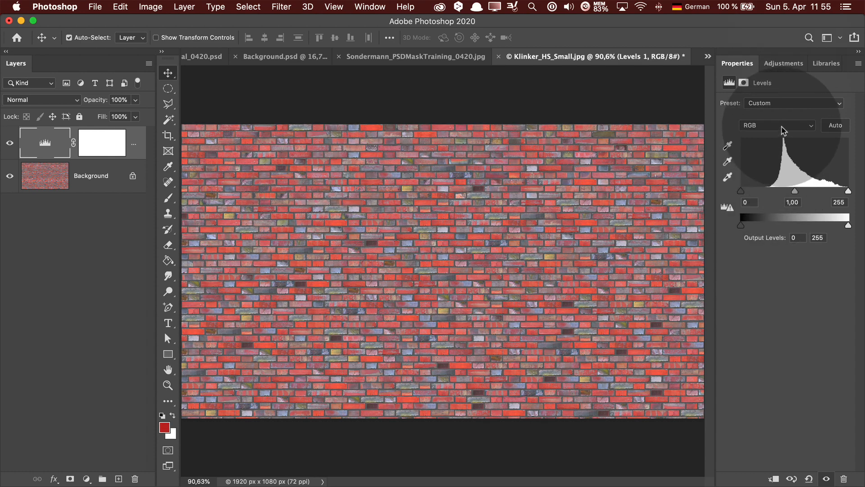
Step: Set the black input level of the Red channel to 73 in the Levels adjustment
{"action": "left_click", "coordinate": [783, 126]}
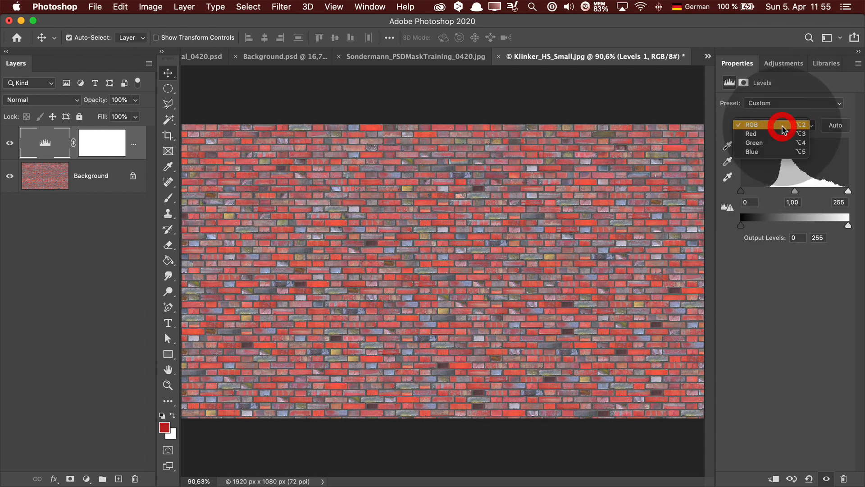
{"action": "left_click", "coordinate": [782, 135]}
{"action": "left_click", "coordinate": [782, 132]}
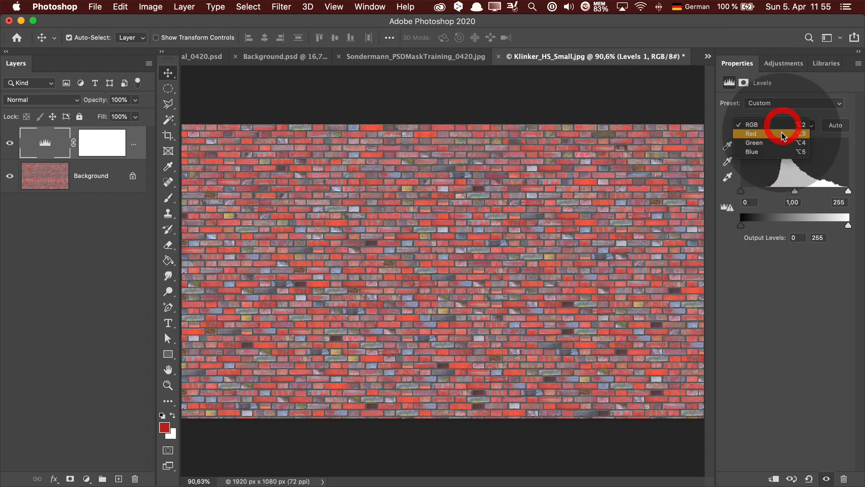
{"action": "left_click", "coordinate": [784, 135]}
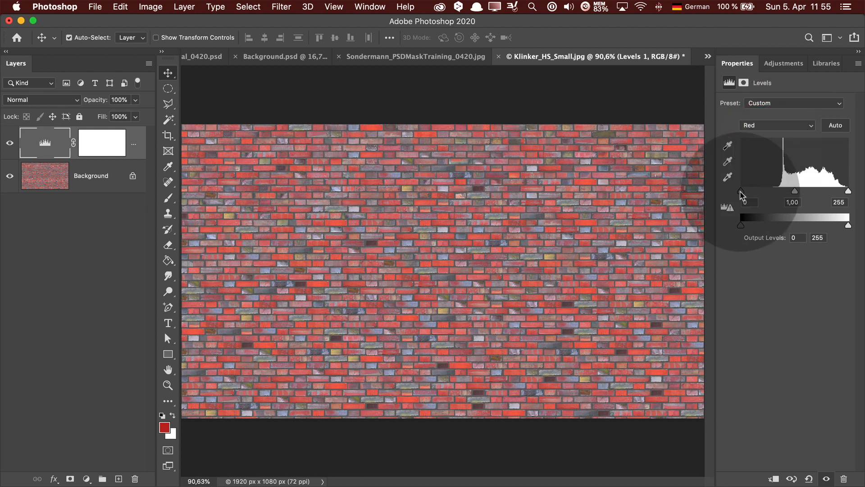
{"action": "left_click_drag", "start_coordinate": [741, 191], "coordinate": [773, 197]}
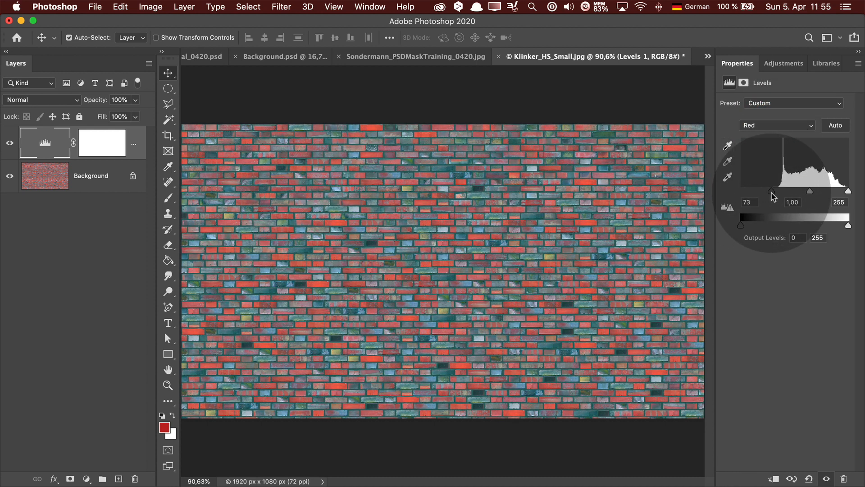
Step: Set the Green channel's input levels to 67 for the shadows and 197 for the highlights
{"action": "left_click", "coordinate": [775, 127]}
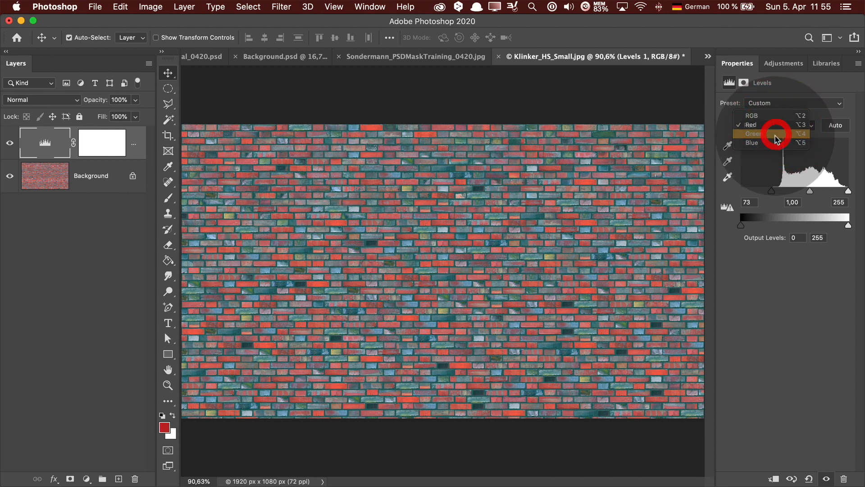
{"action": "left_click", "coordinate": [775, 135]}
{"action": "left_click_drag", "start_coordinate": [742, 191], "coordinate": [771, 193]}
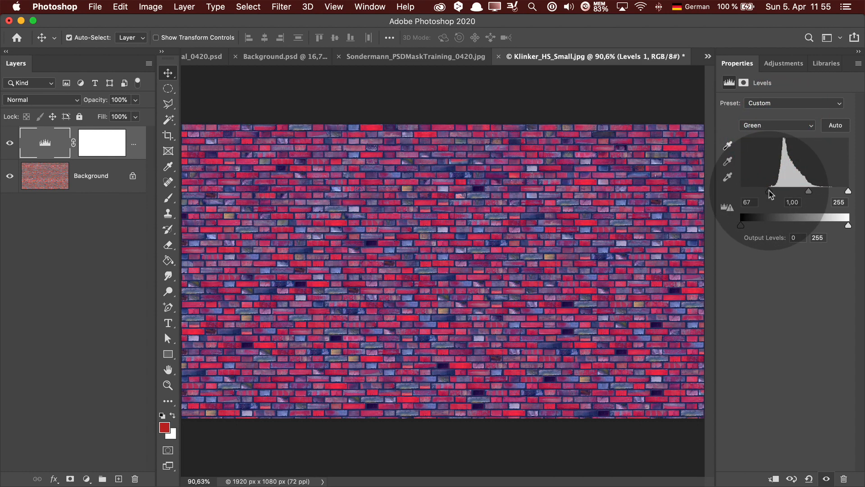
{"action": "left_click_drag", "start_coordinate": [849, 191], "coordinate": [825, 193]}
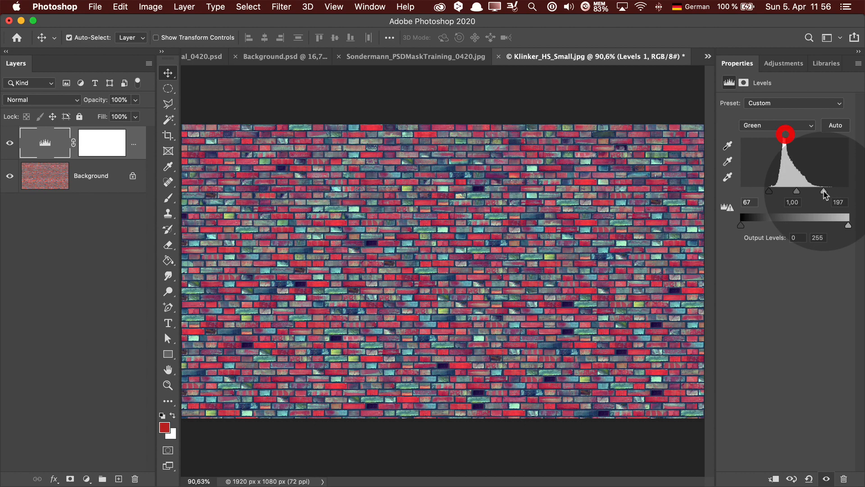
Step: Set the Blue channel's input levels to 61 for shadows, 1.33 for midtones and 229 for highlights
{"action": "left_click", "coordinate": [778, 126]}
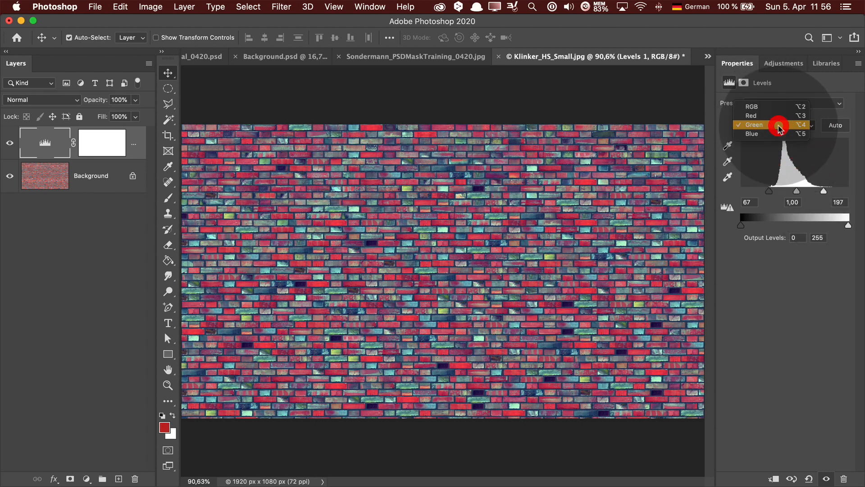
{"action": "left_click", "coordinate": [779, 134]}
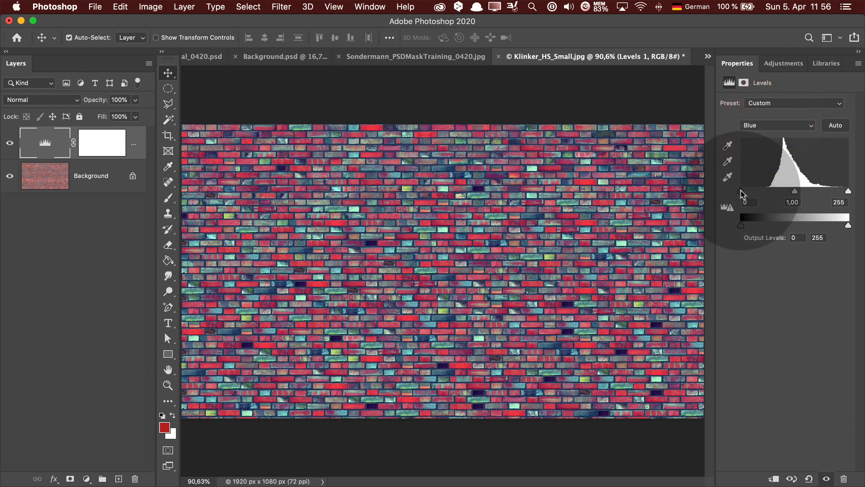
{"action": "left_click_drag", "start_coordinate": [742, 194], "coordinate": [767, 194]}
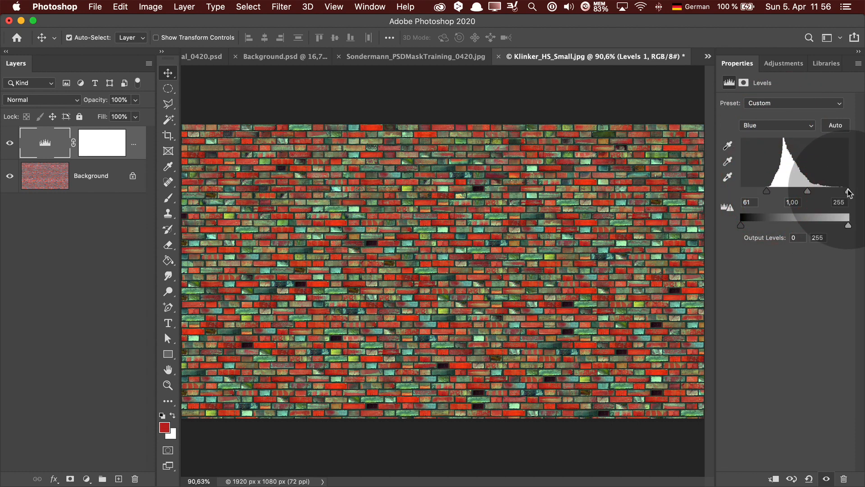
{"action": "left_click_drag", "start_coordinate": [849, 193], "coordinate": [794, 194]}
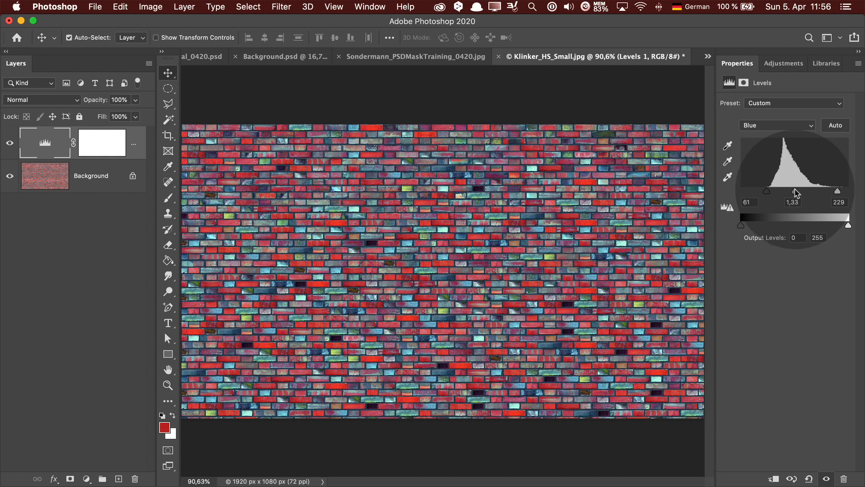
Step: Try adjusting the Green channel's midtones in the Levels adjustment
{"action": "left_click", "coordinate": [791, 125]}
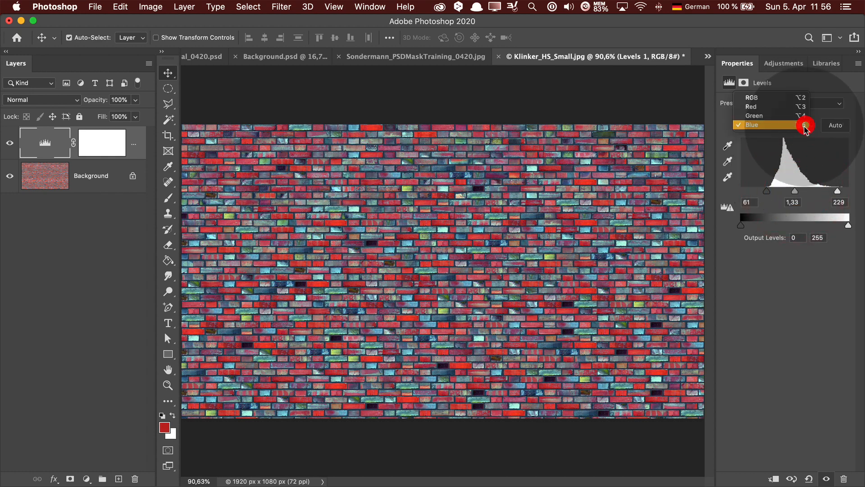
{"action": "left_click", "coordinate": [790, 116]}
{"action": "left_click_drag", "start_coordinate": [796, 191], "coordinate": [796, 190]}
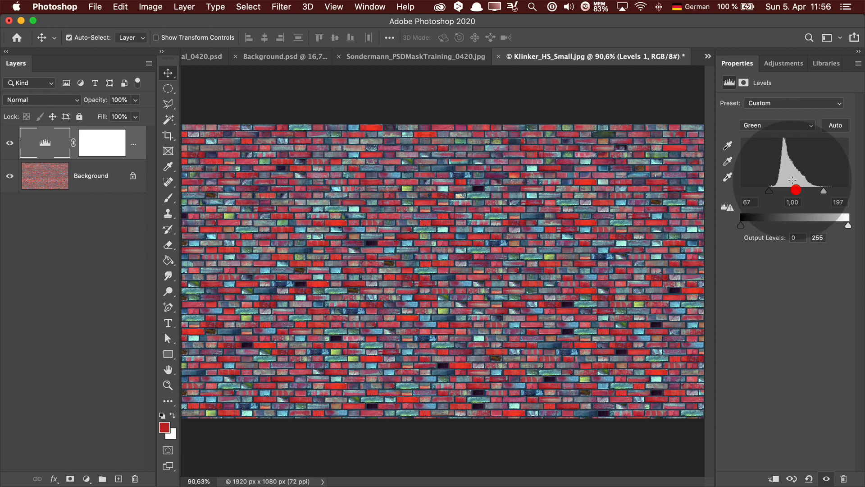
{"action": "left_click", "coordinate": [778, 103]}
{"action": "left_click", "coordinate": [779, 105]}
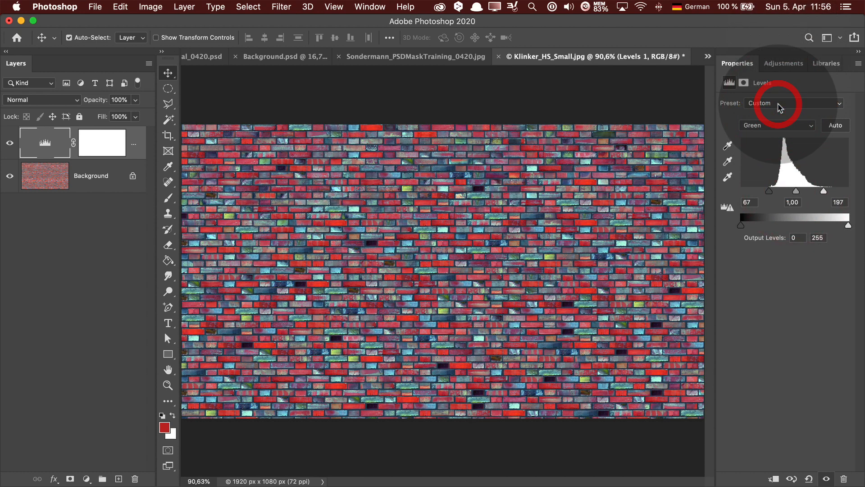
Step: Refine the Red channel's input levels to 85 for the shadows and 242 for the highlights
{"action": "left_click", "coordinate": [778, 125]}
{"action": "left_click", "coordinate": [780, 118]}
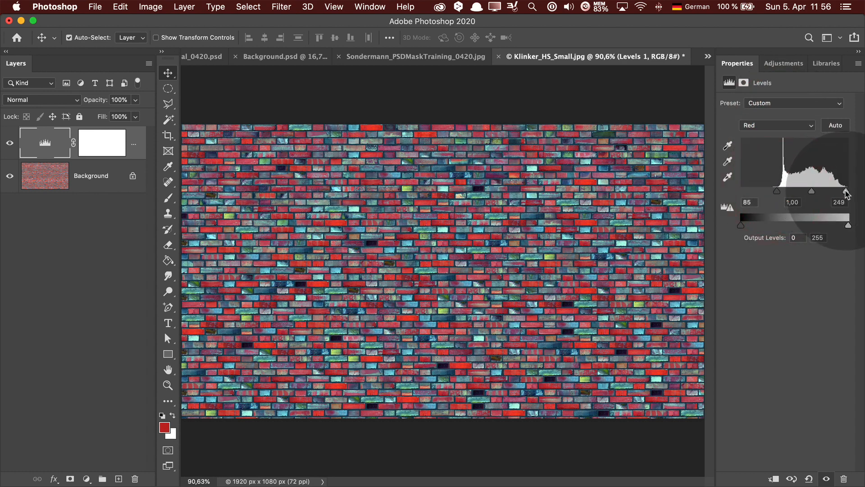
{"action": "left_click_drag", "start_coordinate": [846, 194], "coordinate": [843, 193]}
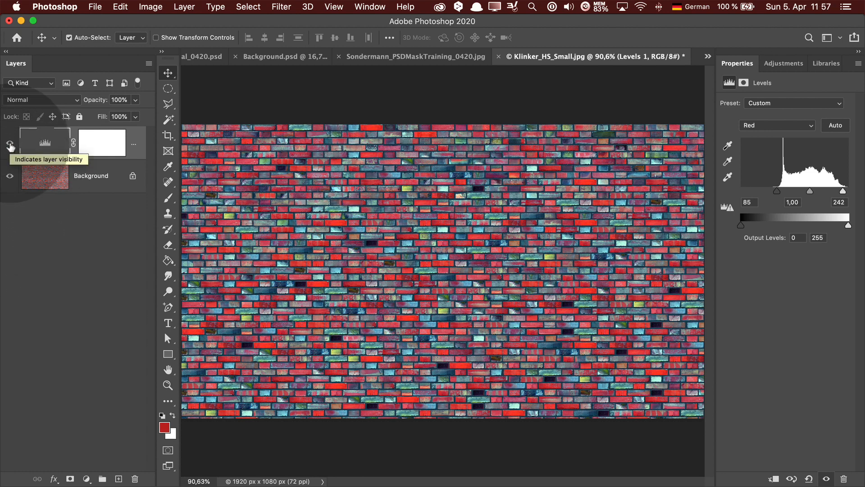
Step: Toggle the Levels layer's visibility to compare the brick wall with and without the correction
{"action": "left_click", "coordinate": [10, 145]}
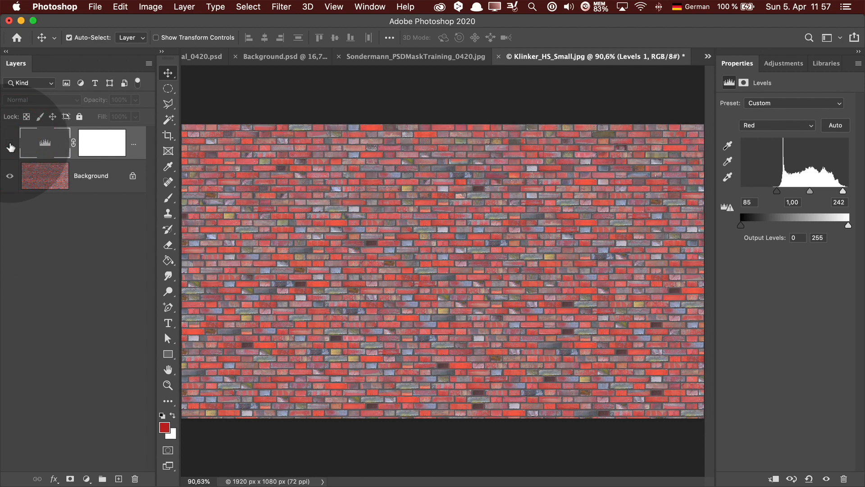
{"action": "left_click", "coordinate": [10, 145]}
{"action": "left_click", "coordinate": [10, 146]}
{"action": "left_click", "coordinate": [10, 145]}
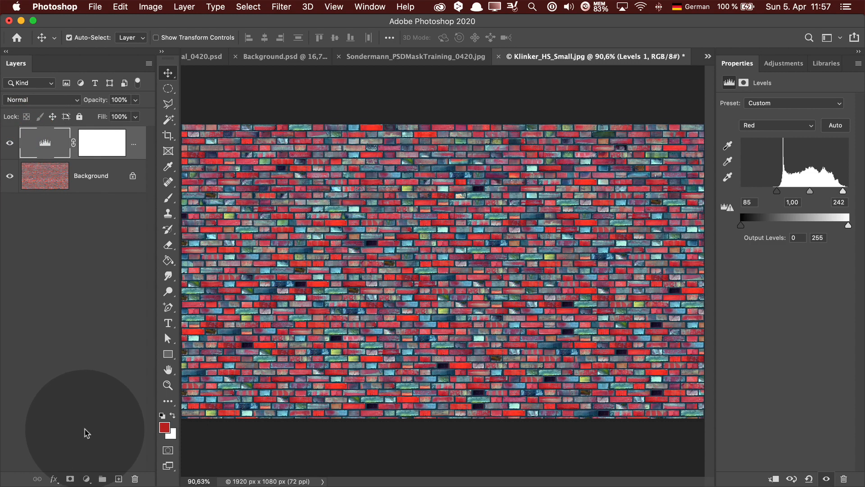
Step: Add a Hue/Saturation adjustment layer above the Levels layer and make its adjustment active instead of its mask
{"action": "left_click", "coordinate": [86, 478]}
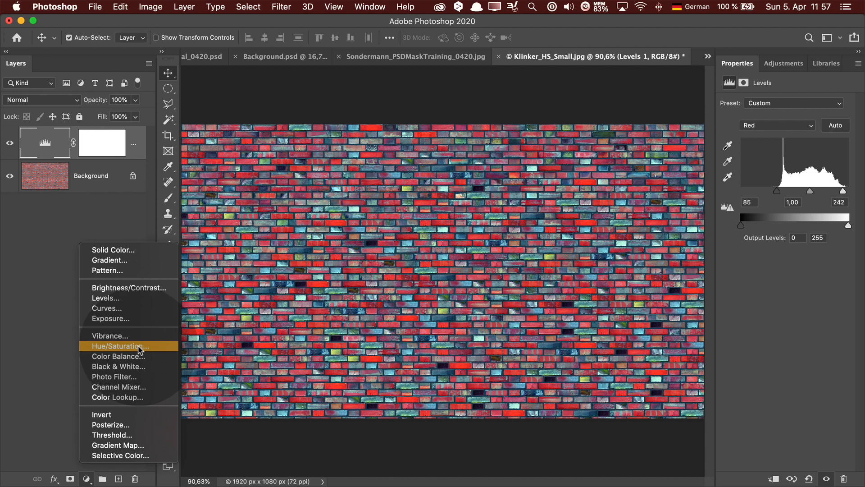
{"action": "left_click", "coordinate": [140, 349]}
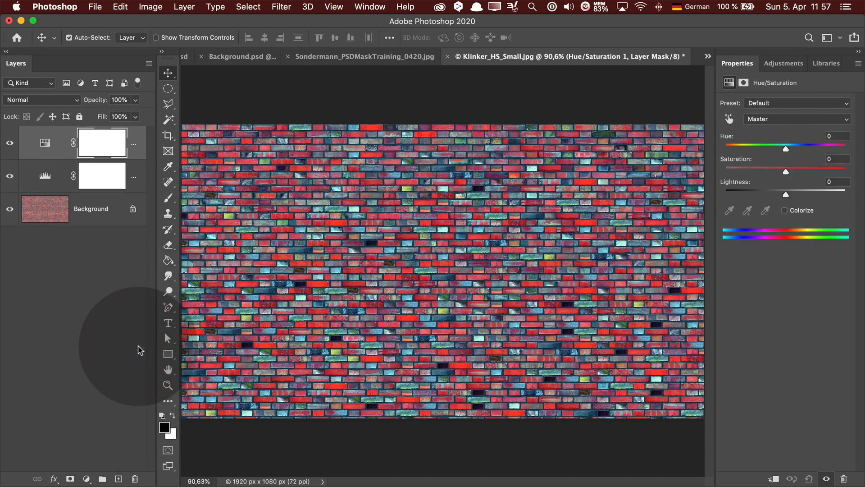
{"action": "left_click", "coordinate": [45, 144]}
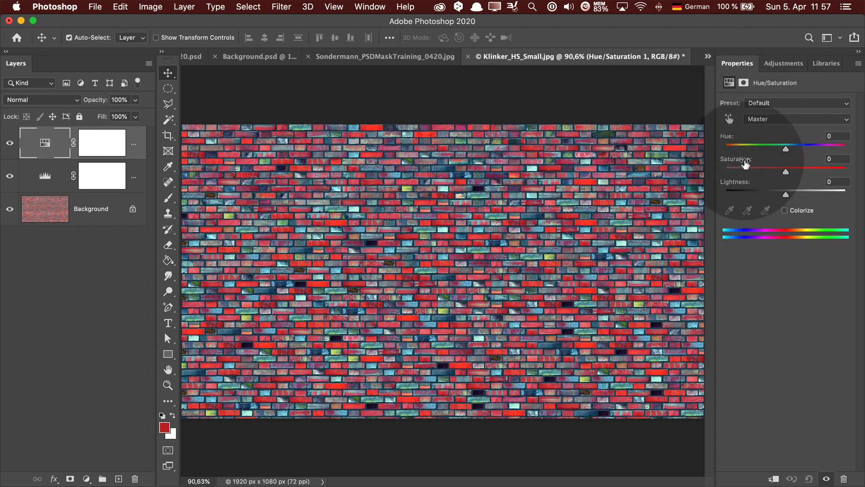
Step: Try lowering the Master saturation, and reset it to 0
{"action": "left_click_drag", "start_coordinate": [746, 165], "coordinate": [762, 181]}
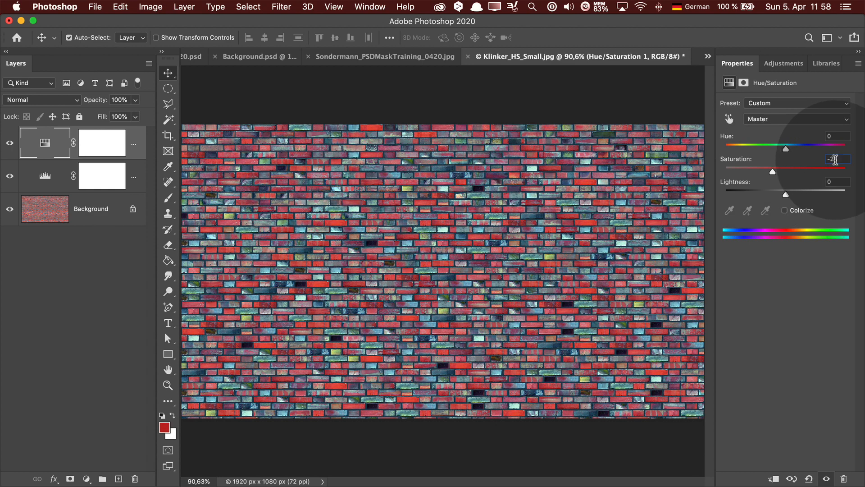
{"action": "left_click_drag", "start_coordinate": [818, 162], "coordinate": [817, 162]}
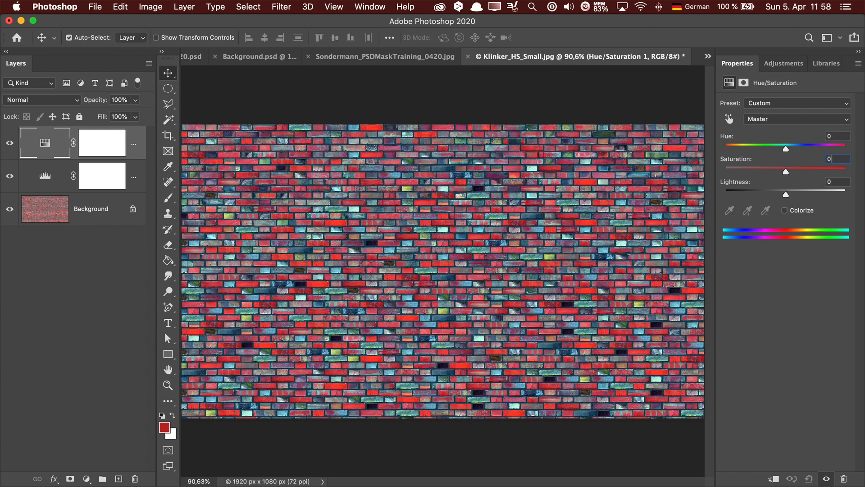
Step: In the Hue/Saturation adjustment, lower the Reds saturation to -23 and the Blues saturation to -26
{"action": "left_click", "coordinate": [781, 120]}
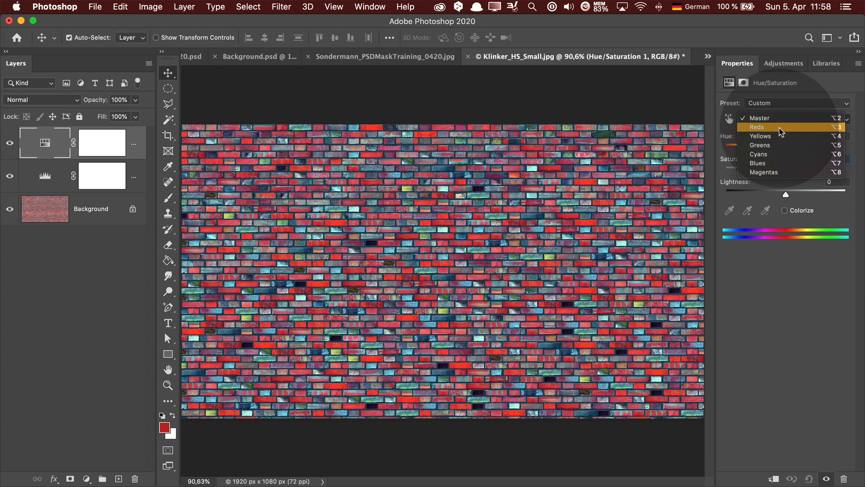
{"action": "left_click", "coordinate": [781, 131]}
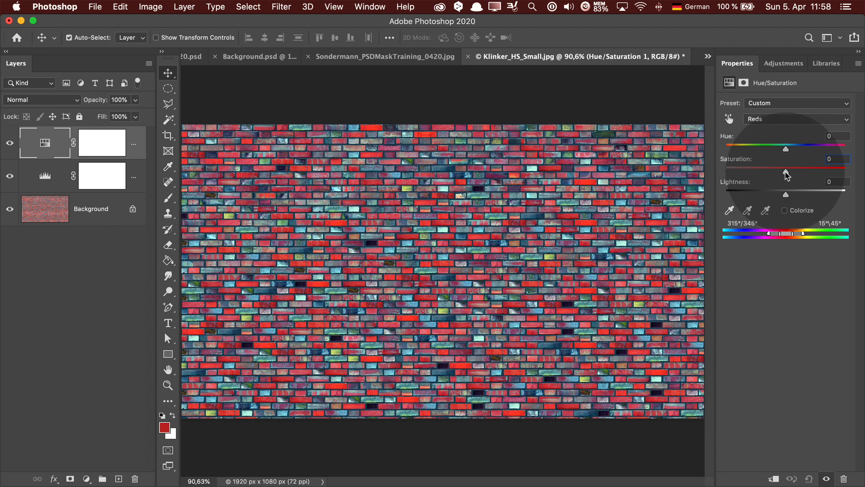
{"action": "left_click_drag", "start_coordinate": [784, 170], "coordinate": [752, 176]}
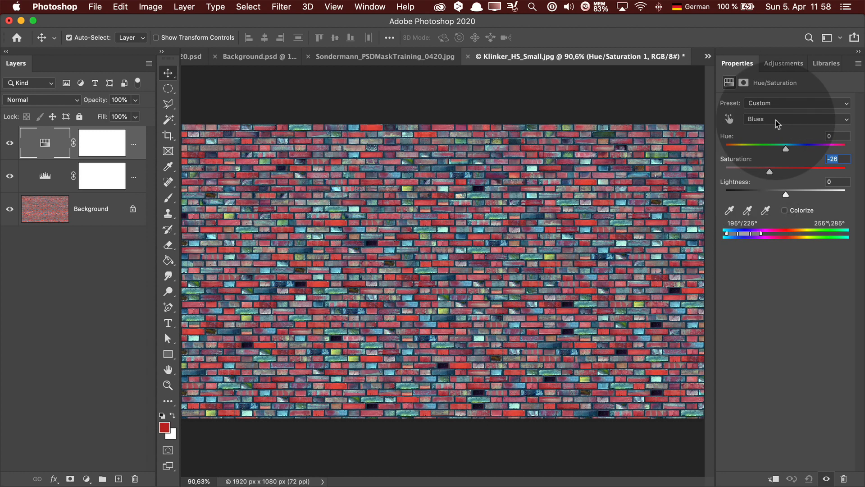
Step: Set the Cyans range of the Hue/Saturation adjustment to saturation -74 and hue +1
{"action": "left_click", "coordinate": [776, 124]}
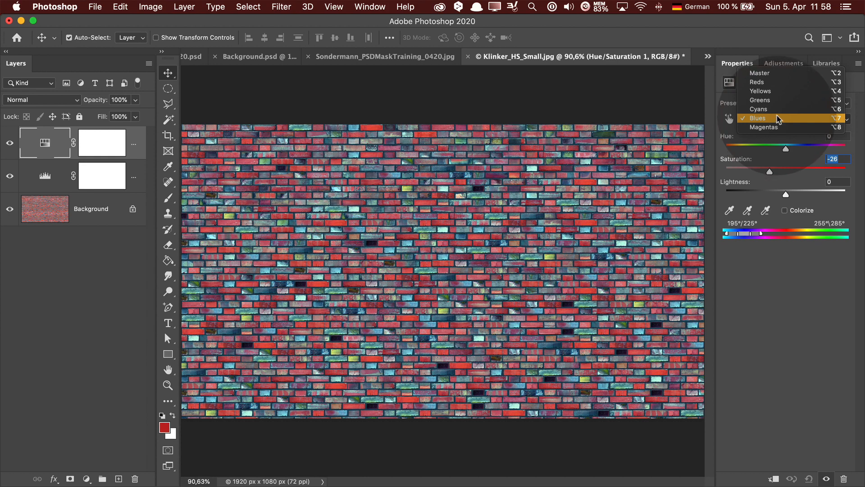
{"action": "left_click", "coordinate": [776, 109]}
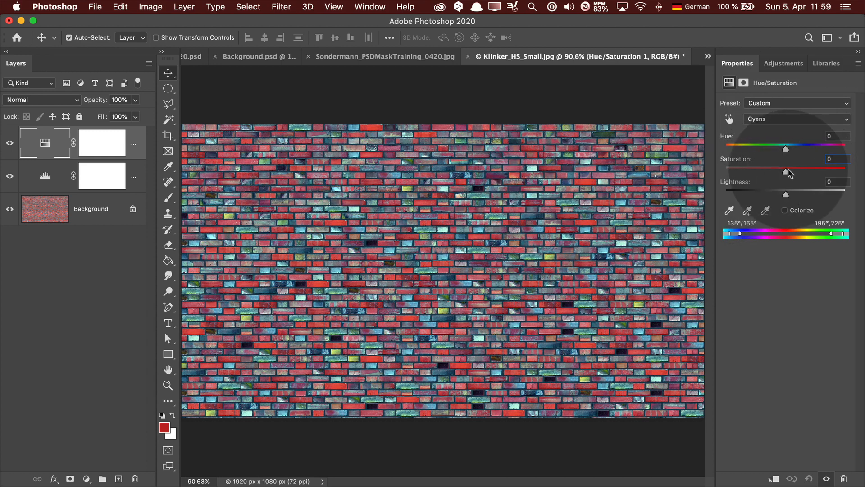
{"action": "left_click_drag", "start_coordinate": [787, 174], "coordinate": [741, 176]}
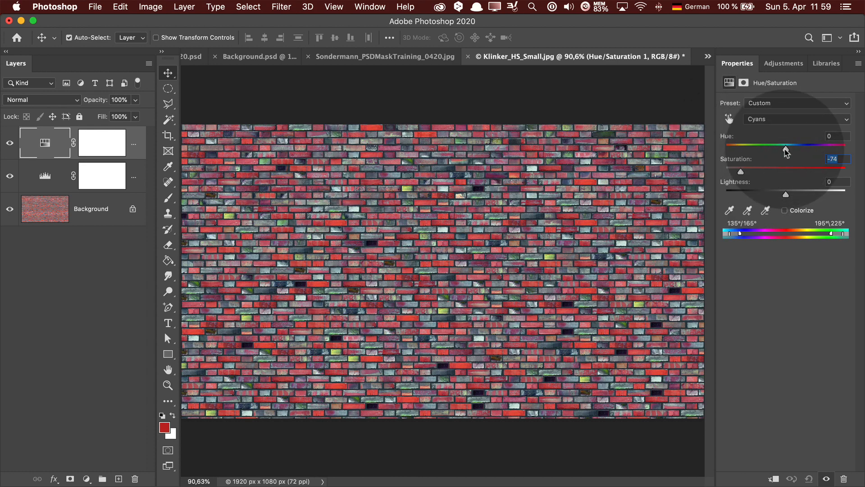
{"action": "mouse_move", "coordinate": [785, 152]}
{"action": "left_mouse_down"}
{"action": "mouse_move", "coordinate": [769, 152]}
{"action": "mouse_move", "coordinate": [800, 153]}
{"action": "mouse_move", "coordinate": [788, 150]}
{"action": "left_mouse_up"}
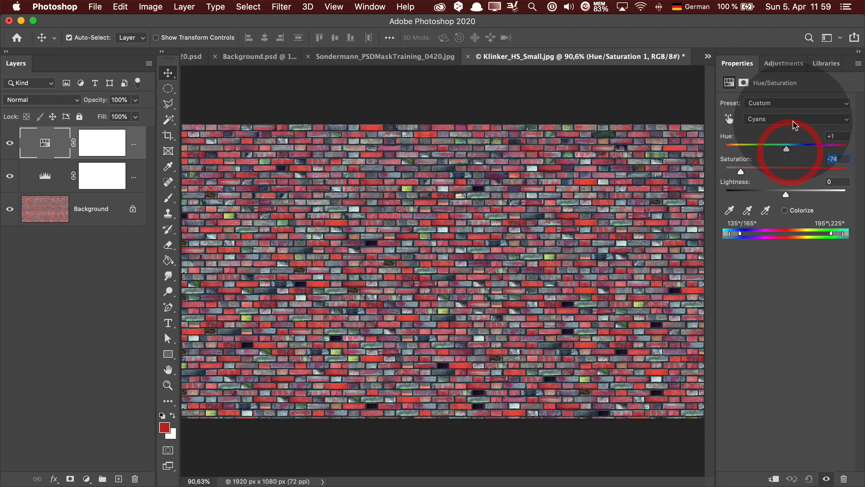
Step: Shift the hue of the Reds range to +39 in the Hue/Saturation adjustment
{"action": "left_click", "coordinate": [794, 121]}
{"action": "left_click", "coordinate": [792, 91]}
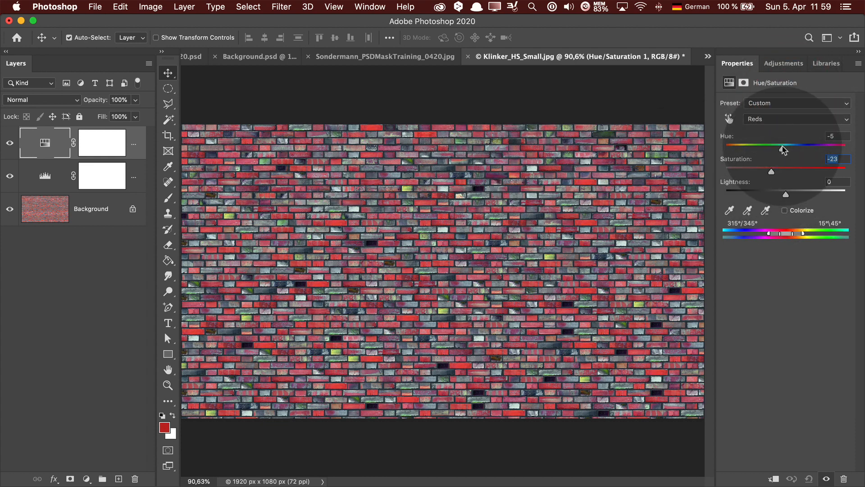
{"action": "left_click_drag", "start_coordinate": [786, 149], "coordinate": [814, 156]}
{"action": "left_click_drag", "start_coordinate": [815, 156], "coordinate": [810, 156]}
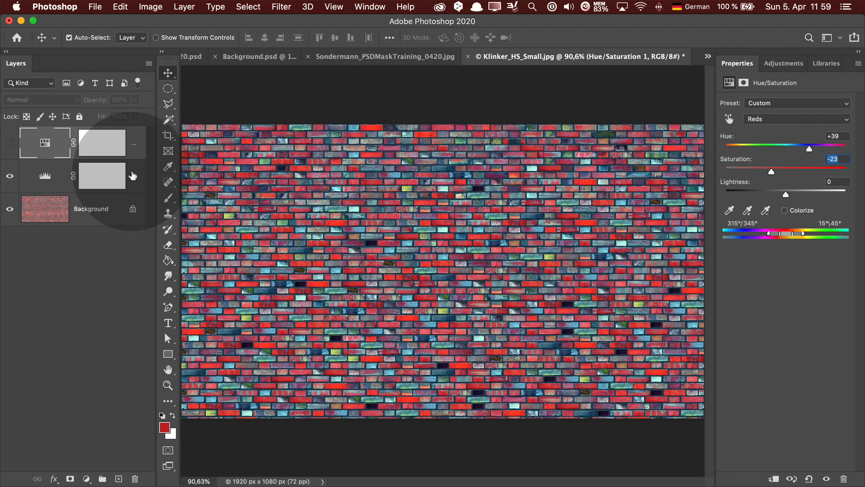
Step: With the Hue/Saturation layer hidden, add a Black & White adjustment layer directly above the Levels layer
{"action": "left_click", "coordinate": [132, 175]}
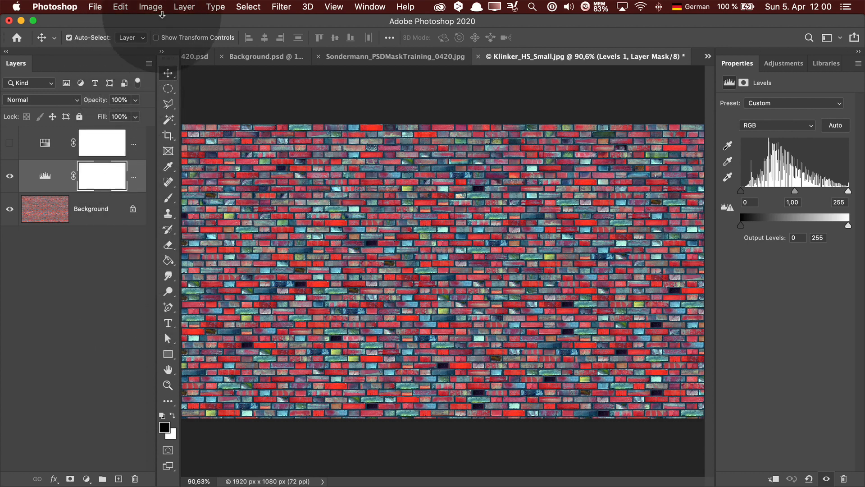
{"action": "left_click", "coordinate": [158, 7]}
{"action": "mouse_move", "coordinate": [165, 22]}
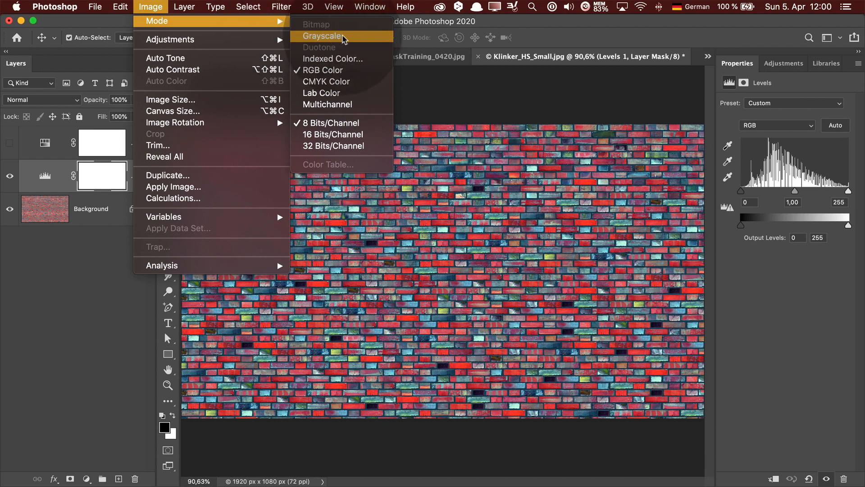
{"action": "left_click", "coordinate": [156, 7]}
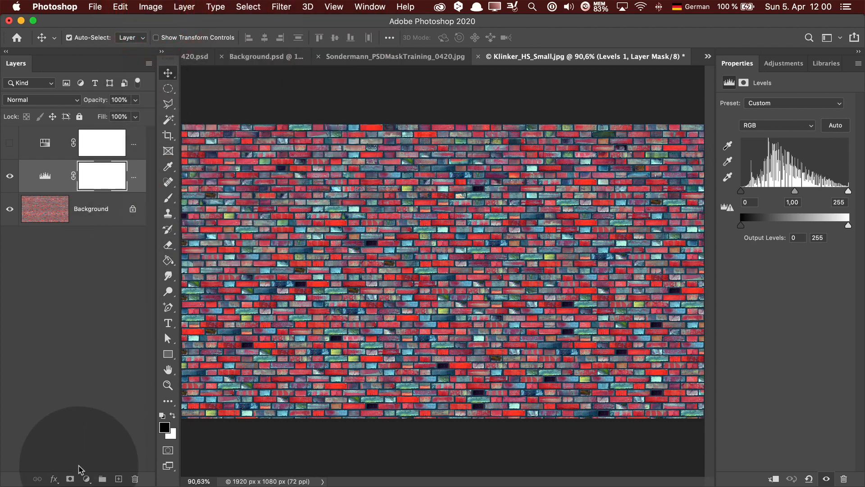
{"action": "left_click", "coordinate": [86, 479]}
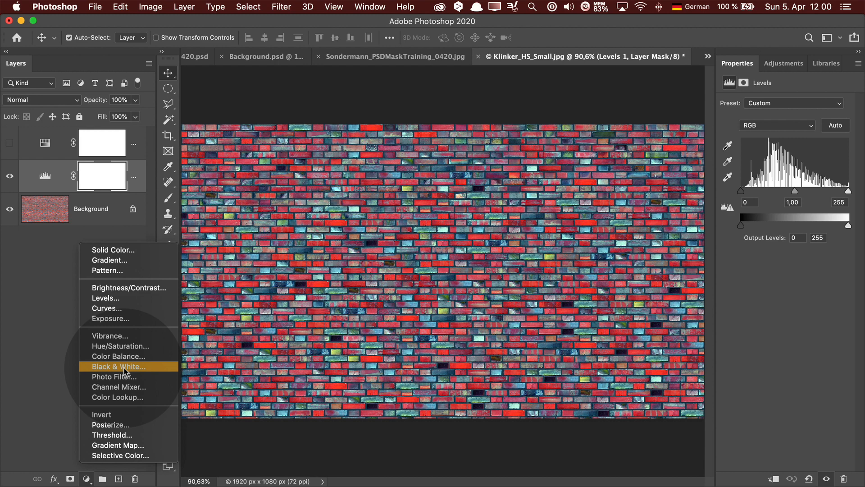
{"action": "left_click", "coordinate": [125, 367]}
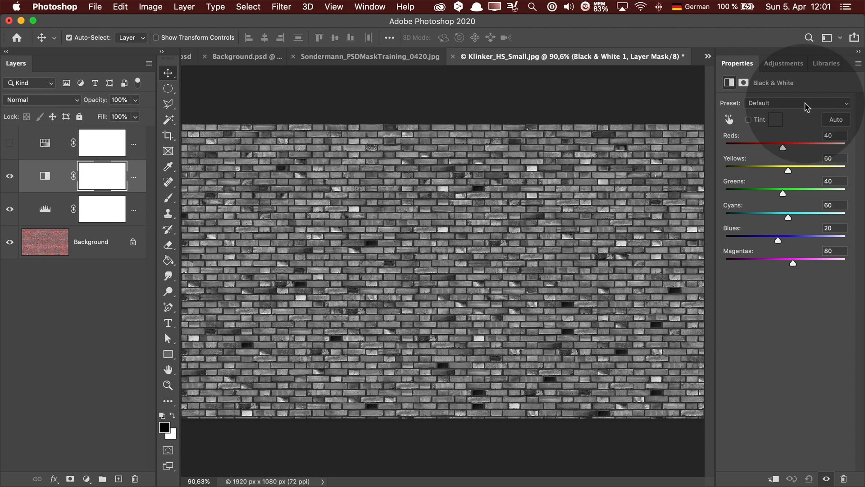
Step: Try a Black & White mix of Reds 74, Yellows 113, Greens -51, Cyans -26, Blues -76 and Magentas 126
{"action": "left_click_drag", "start_coordinate": [783, 148], "coordinate": [767, 168]}
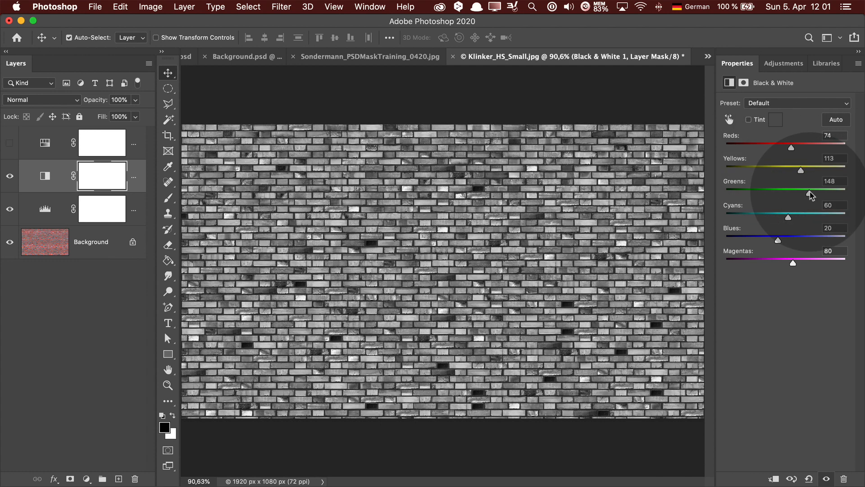
{"action": "left_click_drag", "start_coordinate": [810, 193], "coordinate": [824, 240]}
{"action": "left_click_drag", "start_coordinate": [824, 240], "coordinate": [795, 241]}
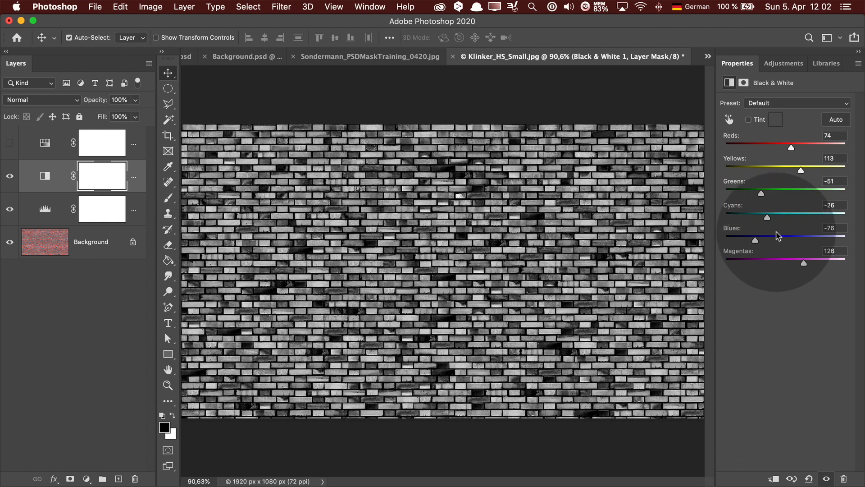
Step: Try the High Contrast Red Filter, High Contrast Blue Filter and Green Filter presets on the Black & White adjustment
{"action": "left_click", "coordinate": [789, 107]}
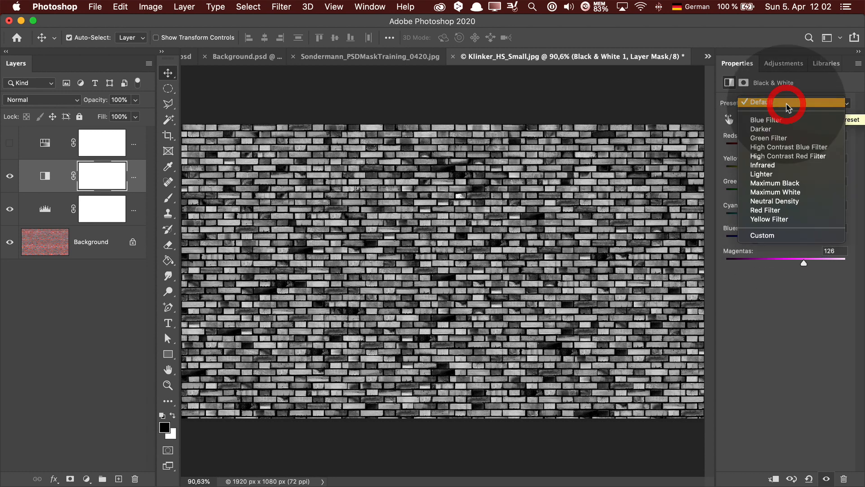
{"action": "left_click", "coordinate": [796, 156]}
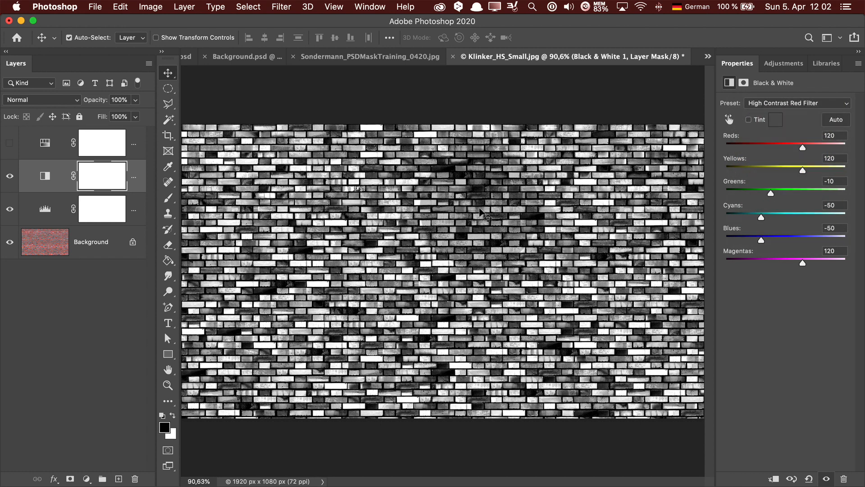
{"action": "left_click", "coordinate": [773, 107]}
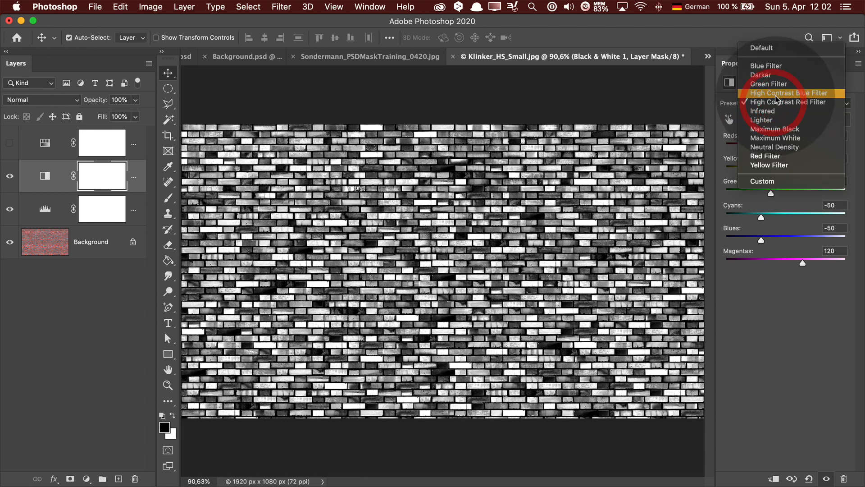
{"action": "left_click", "coordinate": [776, 95]}
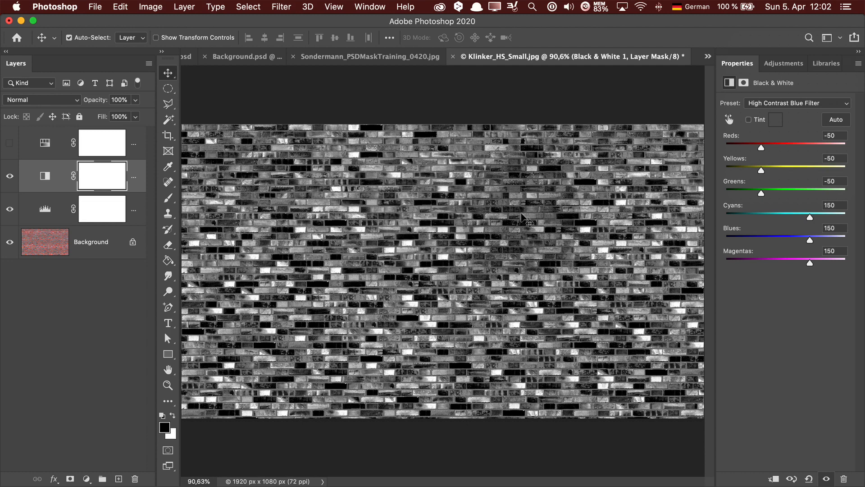
{"action": "left_click", "coordinate": [788, 103]}
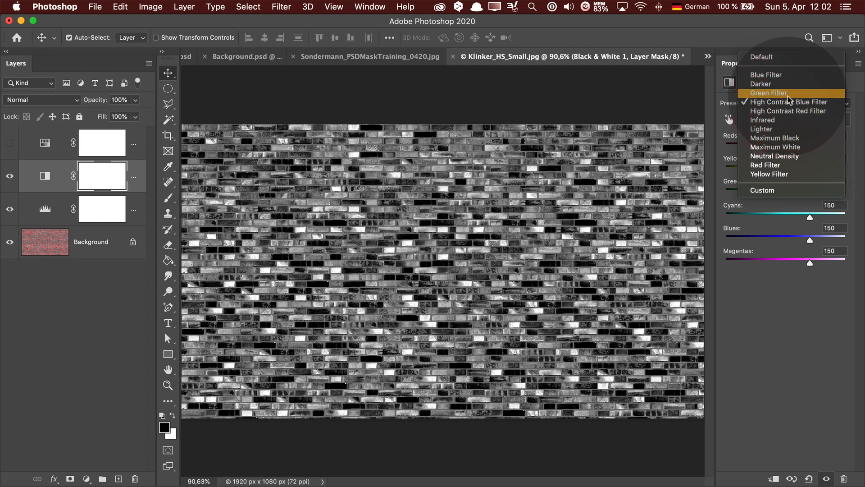
{"action": "left_click", "coordinate": [788, 94]}
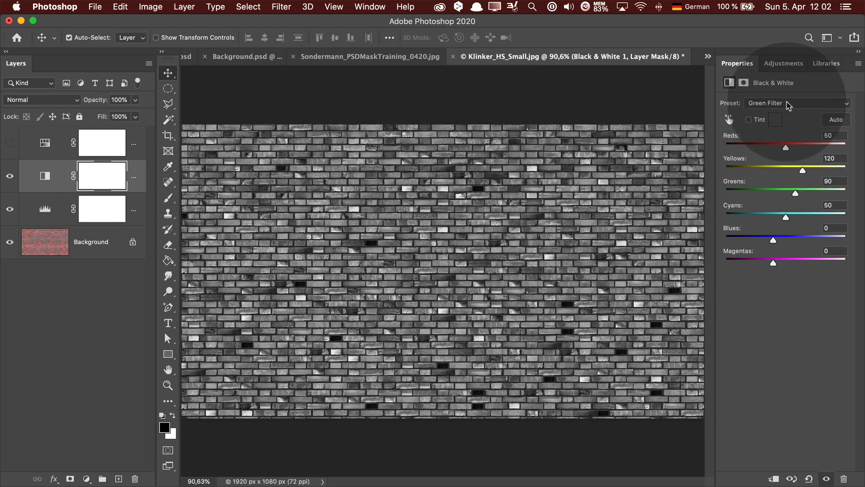
{"action": "left_click", "coordinate": [786, 94]}
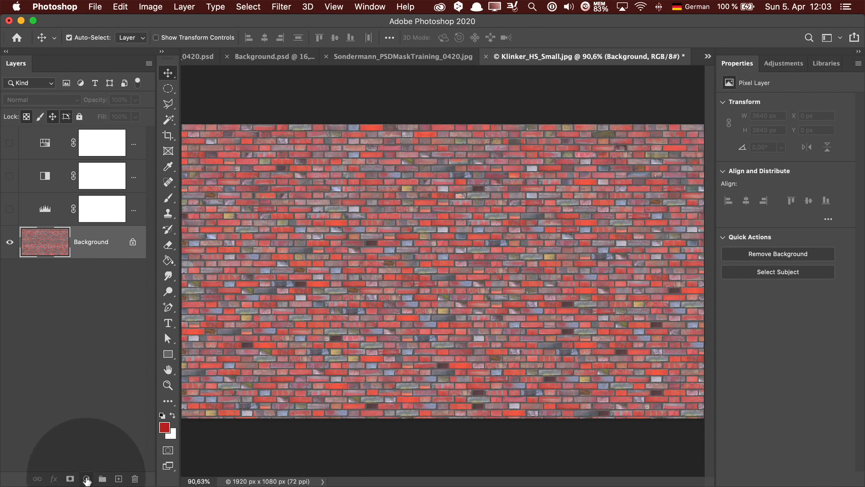
Step: Add an Exposure adjustment layer directly above the Background with exposure +0,4 and gamma correction 0,87
{"action": "left_click", "coordinate": [87, 480]}
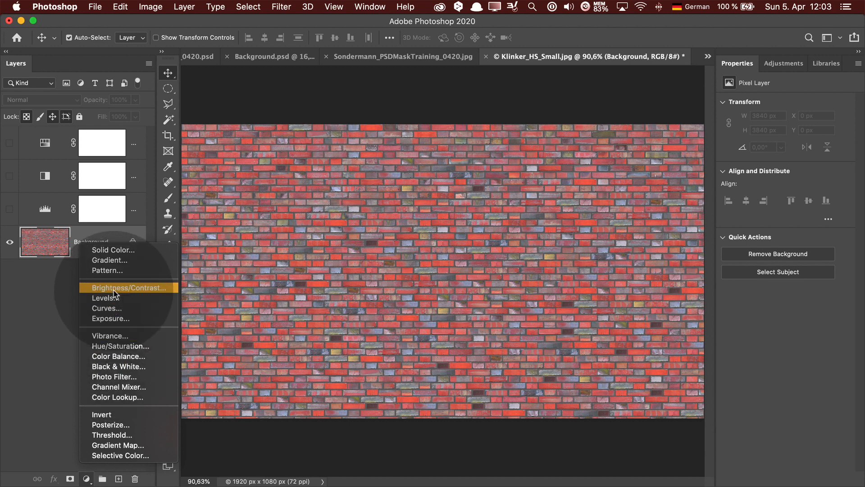
{"action": "left_click", "coordinate": [120, 319]}
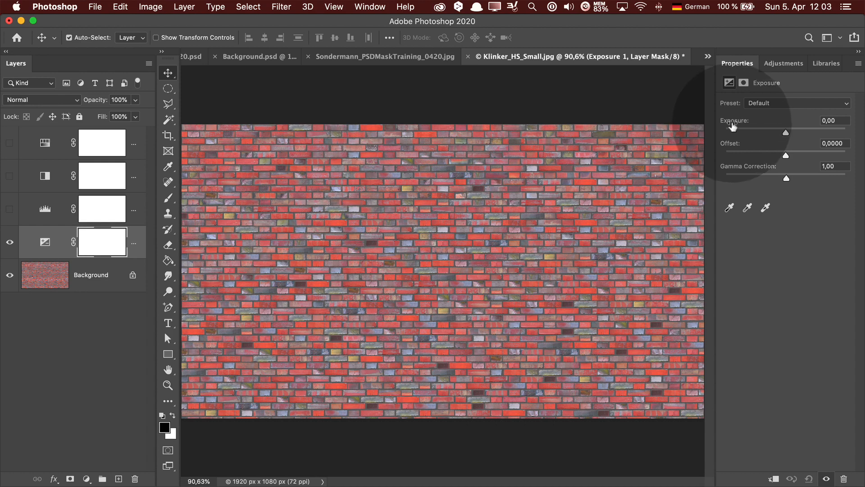
{"action": "left_click_drag", "start_coordinate": [733, 126], "coordinate": [707, 130]}
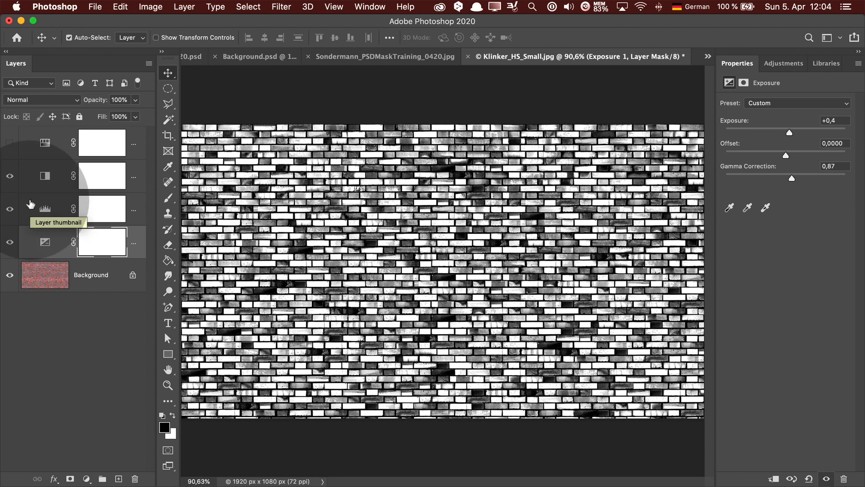
Step: Show the Hue/Saturation layer and colorize the black-and-white wall with a higher hue and saturation
{"action": "left_click", "coordinate": [9, 143]}
{"action": "left_click", "coordinate": [25, 144]}
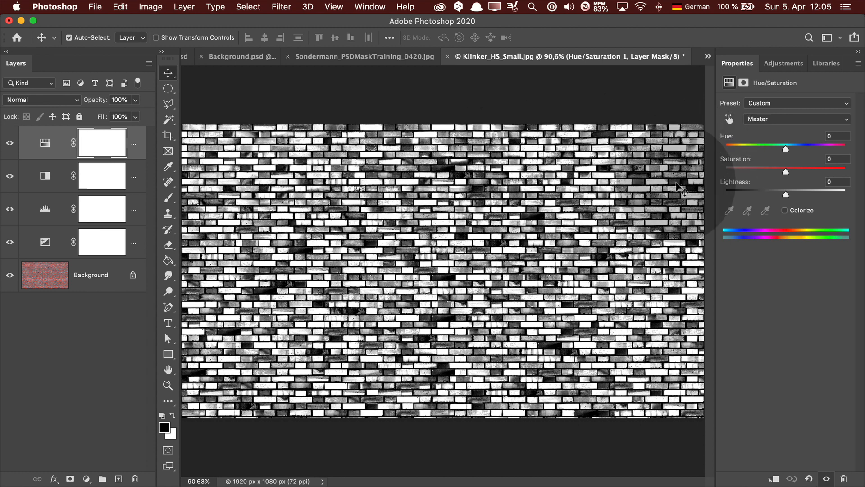
{"action": "left_click", "coordinate": [784, 211]}
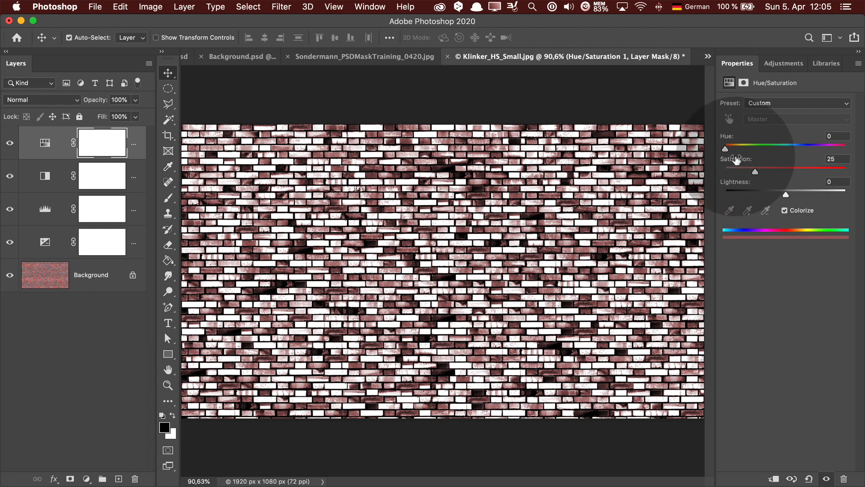
{"action": "left_click_drag", "start_coordinate": [725, 148], "coordinate": [818, 145]}
{"action": "left_click_drag", "start_coordinate": [756, 172], "coordinate": [804, 145]}
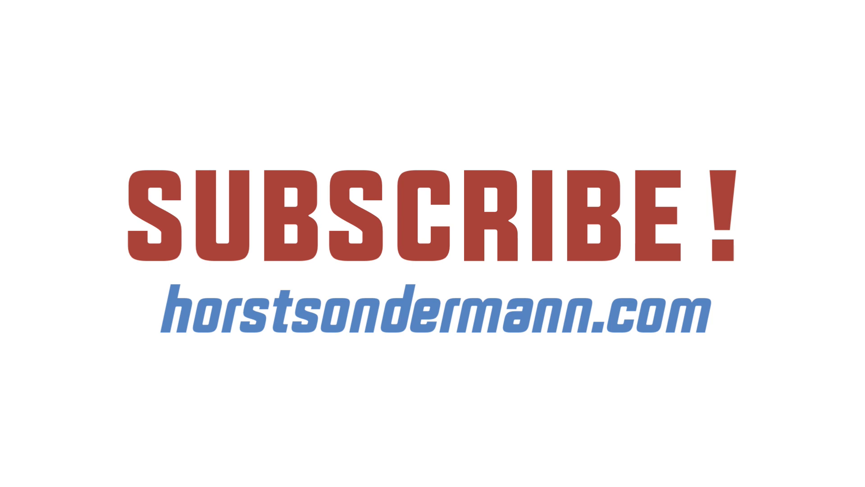